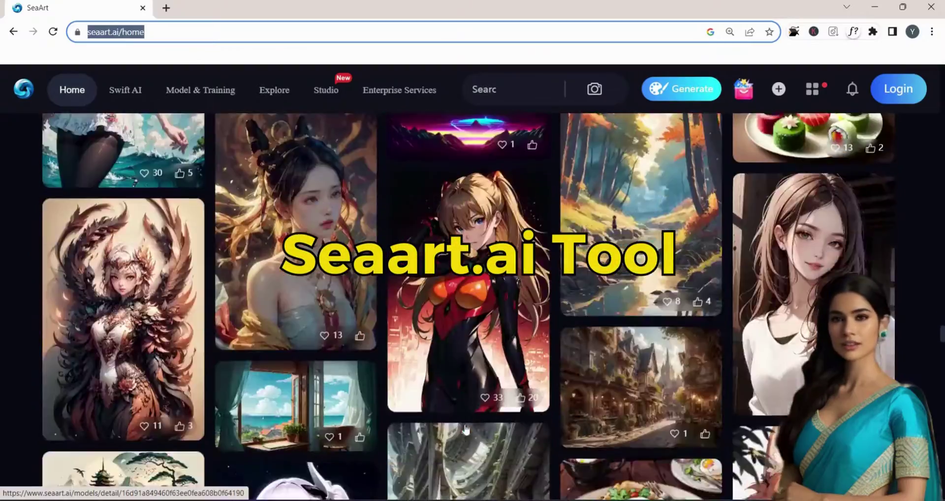
Open the SeaArt sign-up form and enter a nickname
{"action": "scroll", "coordinate": [466, 430], "scroll_direction": "down", "scroll_amount": 20}
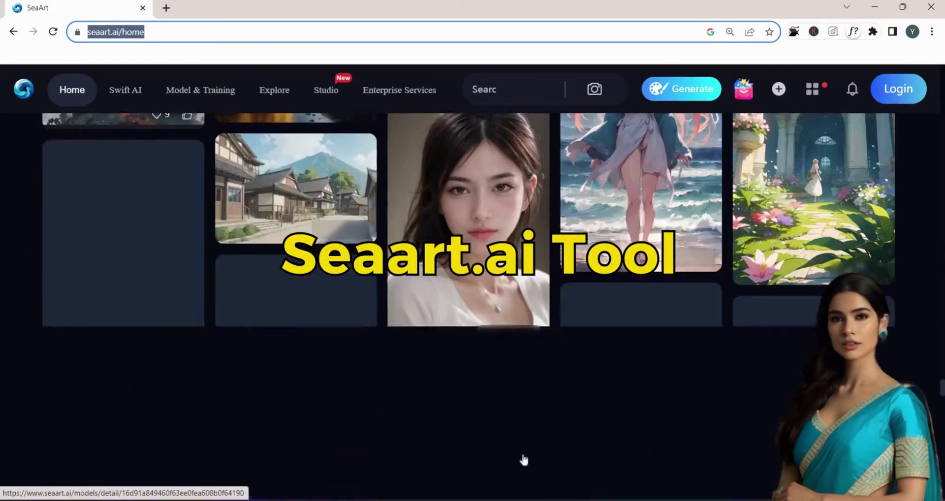
{"action": "scroll", "coordinate": [523, 459], "scroll_direction": "down", "scroll_amount": 20}
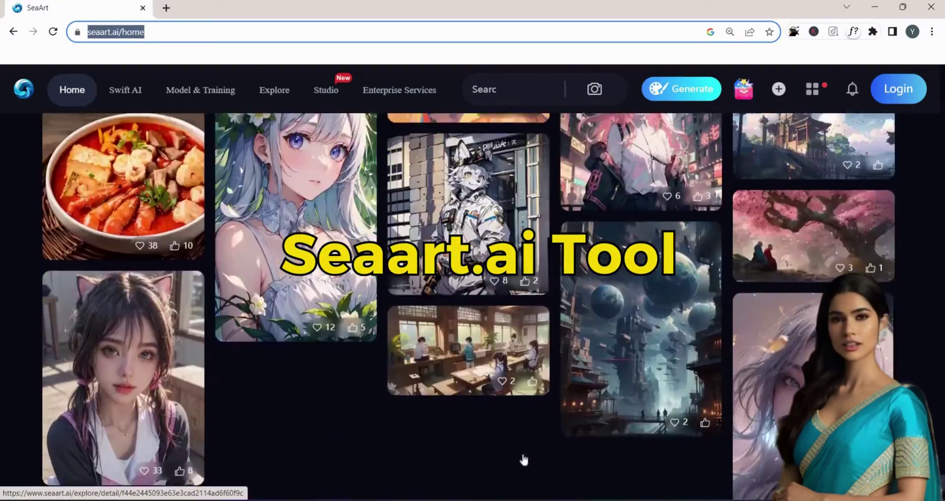
{"action": "scroll", "coordinate": [524, 459], "scroll_direction": "down", "scroll_amount": 20}
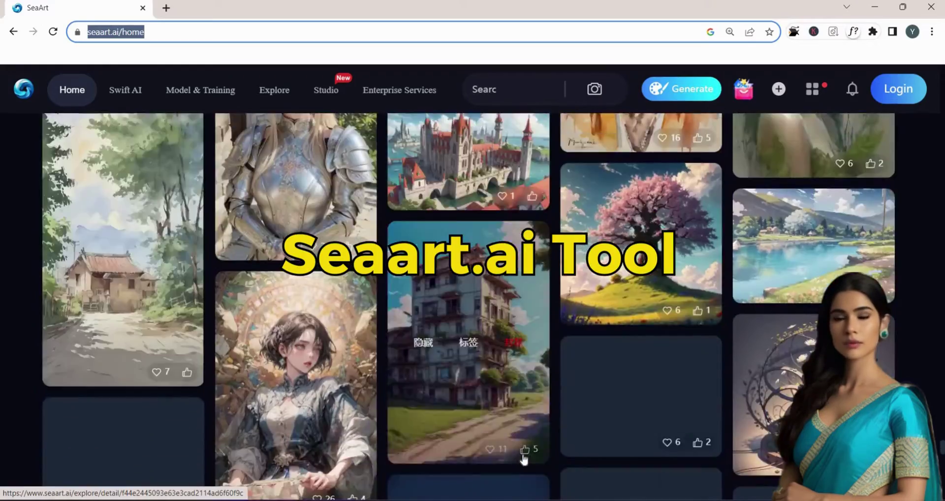
{"action": "scroll", "coordinate": [523, 459], "scroll_direction": "down", "scroll_amount": 20}
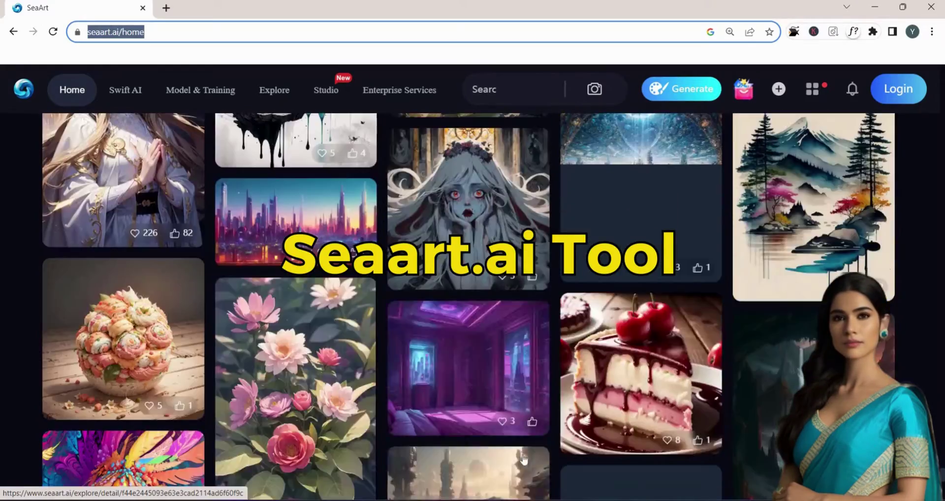
{"action": "scroll", "coordinate": [524, 459], "scroll_direction": "down", "scroll_amount": 20}
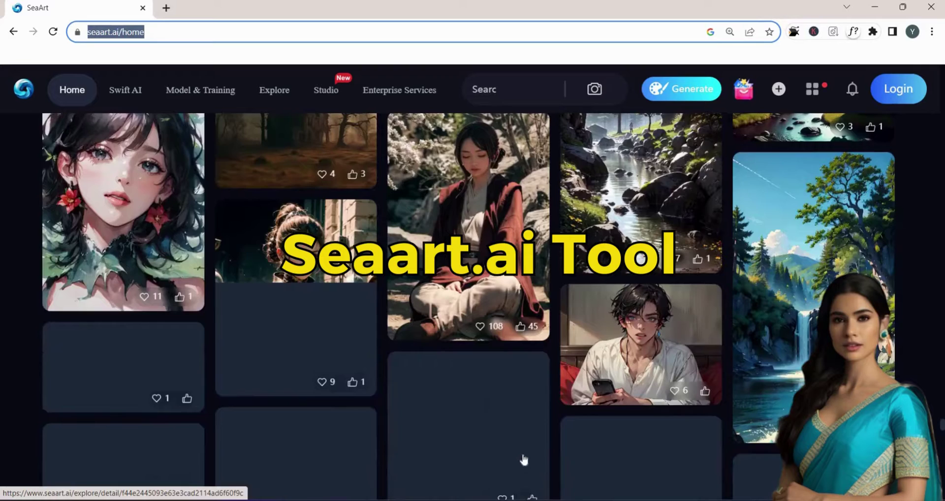
{"action": "scroll", "coordinate": [524, 459], "scroll_direction": "down", "scroll_amount": 4}
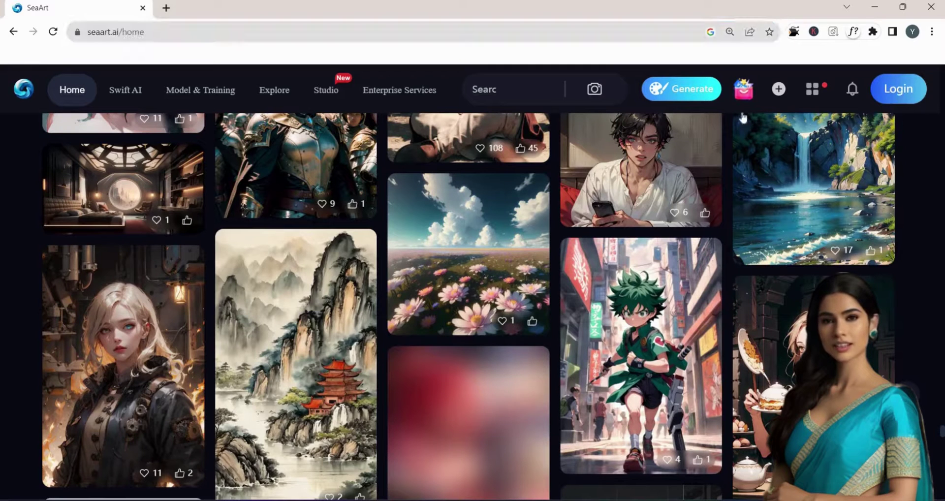
{"action": "left_click", "coordinate": [914, 84]}
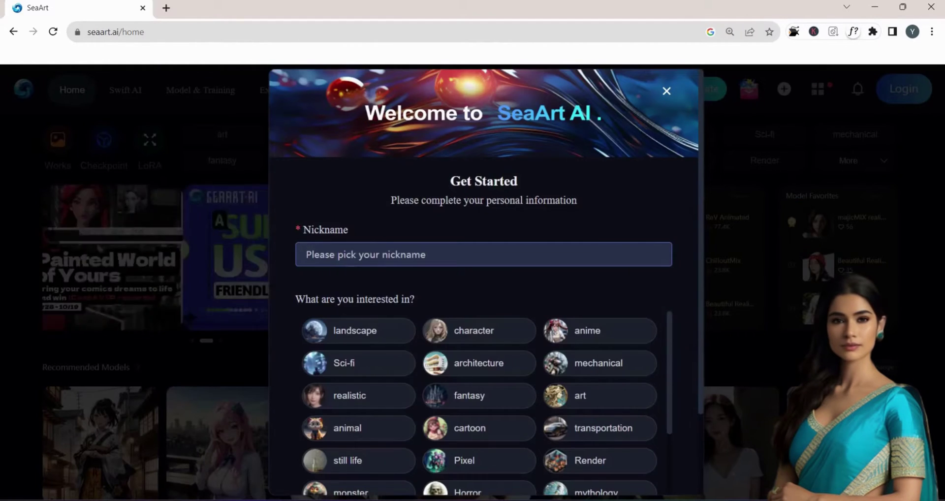
{"action": "type", "text": "Vishwa"}
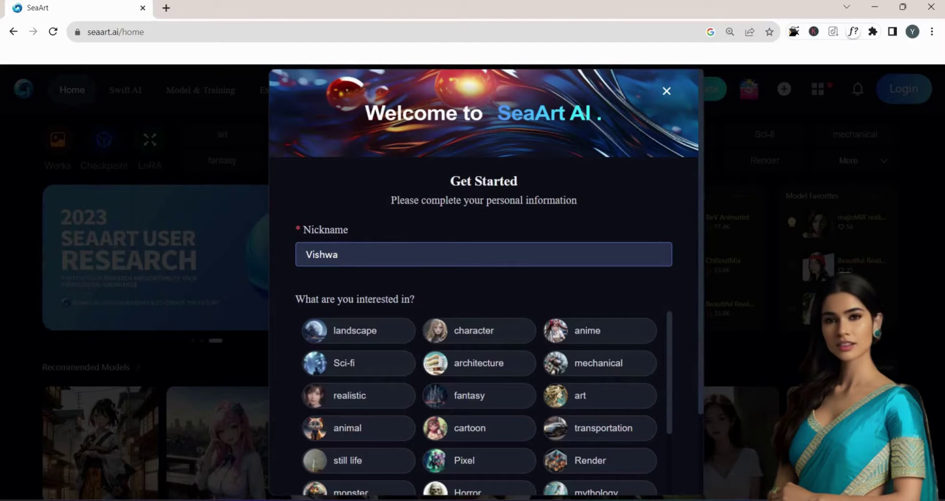
Choose landscape, art, character and realistic as interests and confirm being over 18
{"action": "left_click", "coordinate": [359, 330]}
{"action": "left_click", "coordinate": [600, 395]}
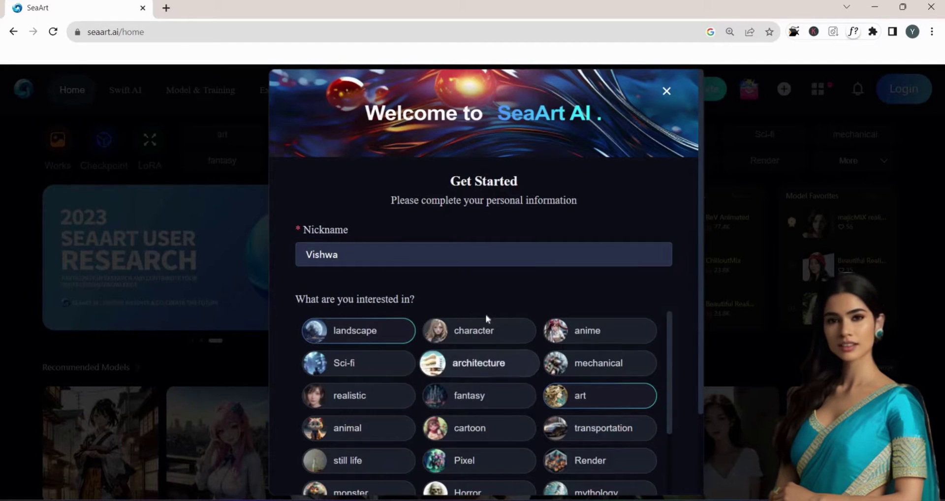
{"action": "left_click", "coordinate": [480, 337]}
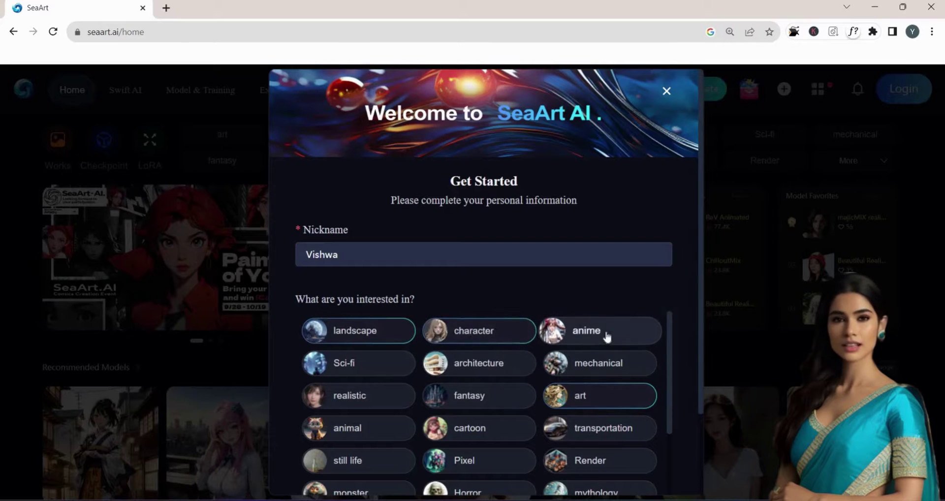
{"action": "left_click", "coordinate": [354, 396]}
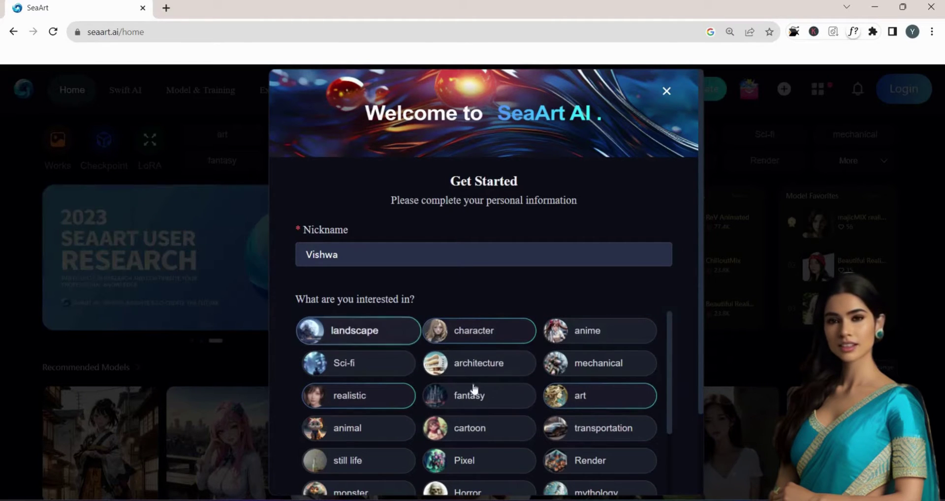
{"action": "scroll", "coordinate": [481, 393], "scroll_direction": "down", "scroll_amount": 3}
{"action": "scroll", "coordinate": [474, 389], "scroll_direction": "up", "scroll_amount": 2}
{"action": "scroll", "coordinate": [474, 389], "scroll_direction": "up", "scroll_amount": 1}
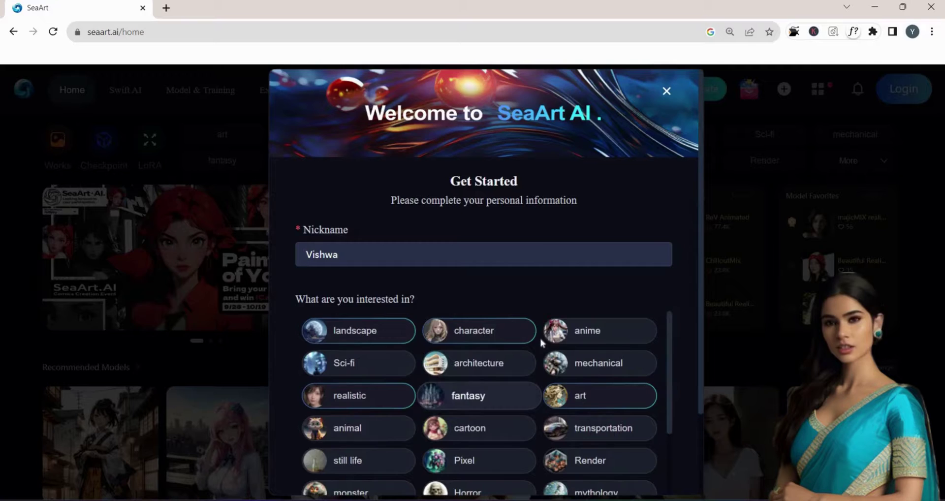
{"action": "scroll", "coordinate": [462, 394], "scroll_direction": "down", "scroll_amount": 5}
{"action": "left_click", "coordinate": [308, 431]}
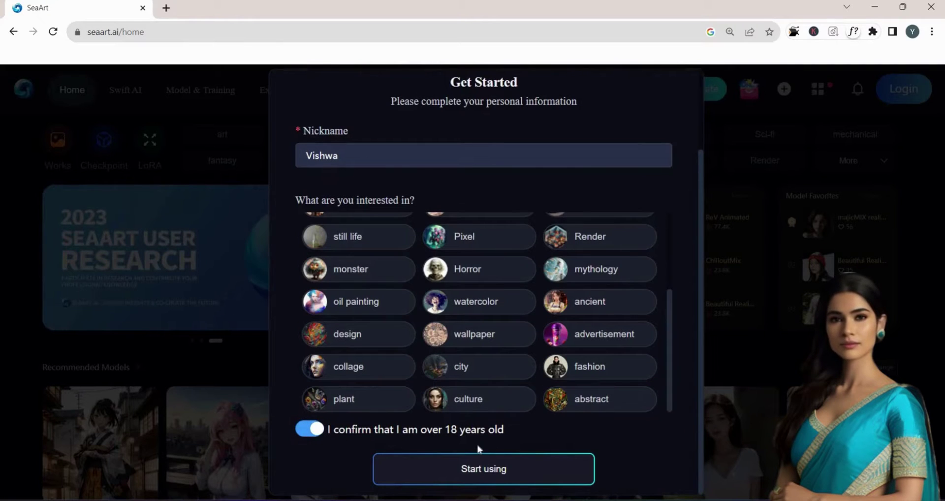
Complete sign-up and load the Sebelva Mix recommended model's sample prompt into the generator
{"action": "left_click", "coordinate": [480, 470]}
{"action": "scroll", "coordinate": [630, 431], "scroll_direction": "down", "scroll_amount": 4}
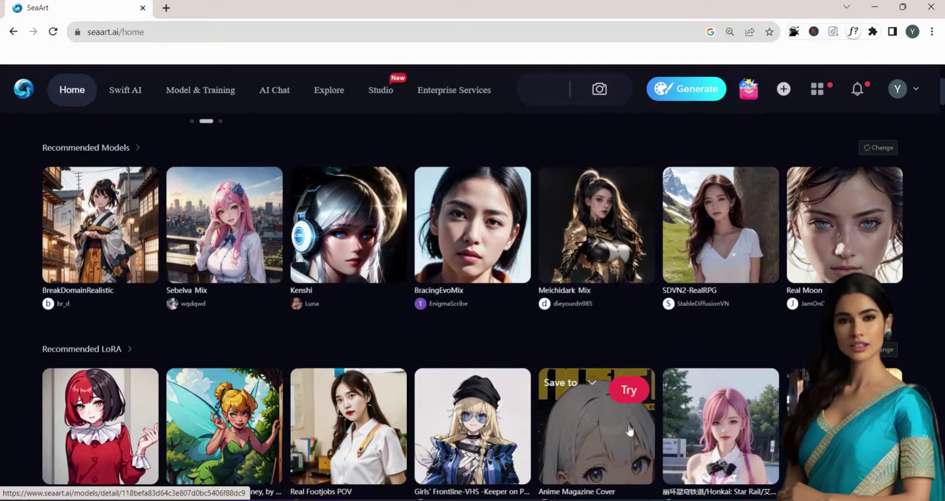
{"action": "scroll", "coordinate": [629, 430], "scroll_direction": "down", "scroll_amount": 2}
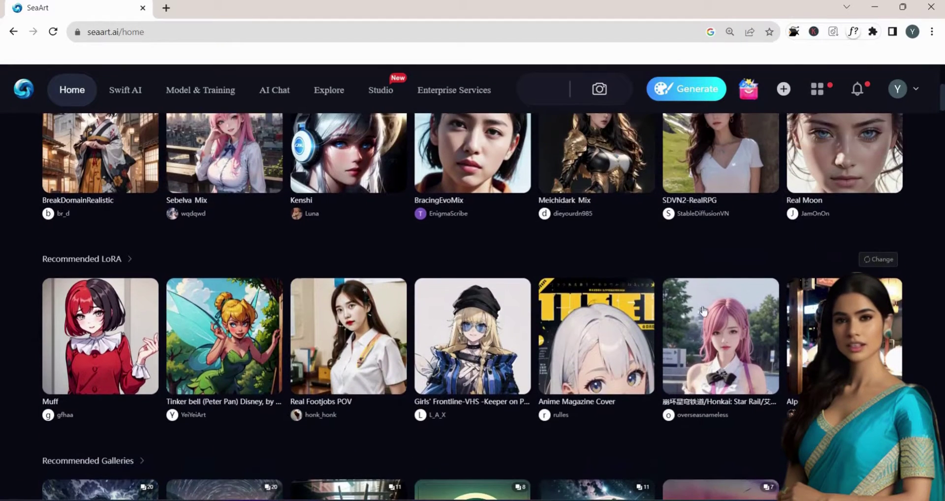
{"action": "scroll", "coordinate": [590, 394], "scroll_direction": "up", "scroll_amount": 2}
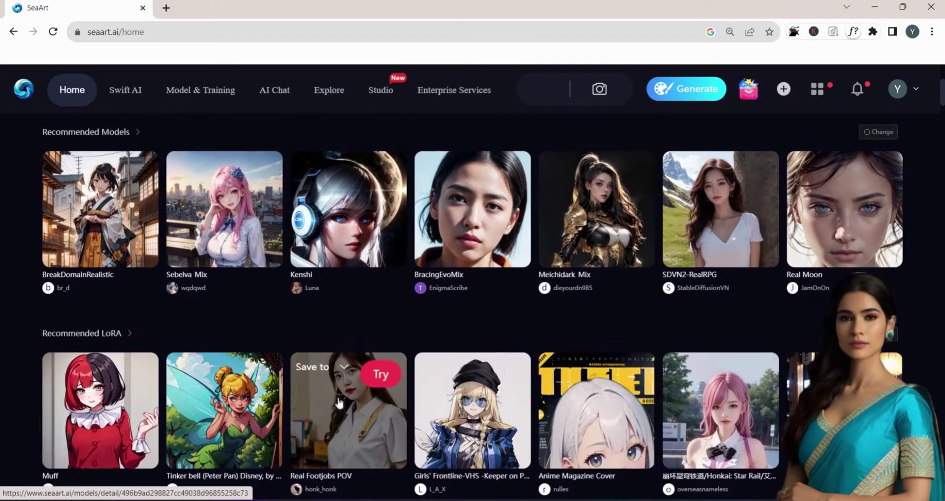
{"action": "scroll", "coordinate": [338, 403], "scroll_direction": "up", "scroll_amount": 1}
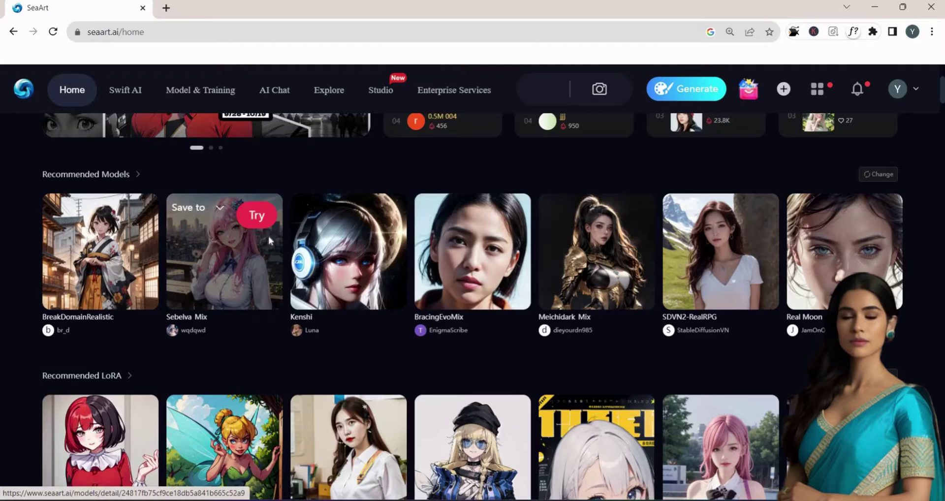
{"action": "left_click", "coordinate": [261, 219]}
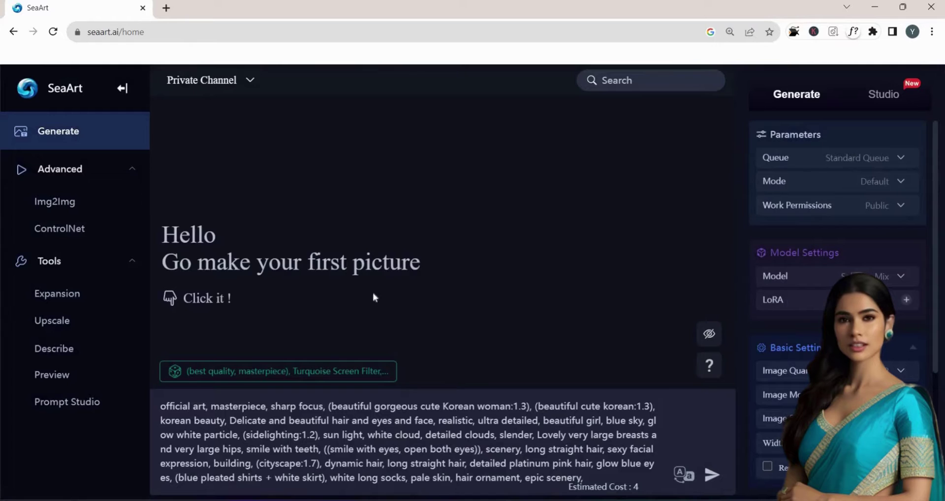
Set Image Quantity to 4 and generate from the Sebelva_Mix anime prompt
{"action": "scroll", "coordinate": [829, 236], "scroll_direction": "down", "scroll_amount": 2}
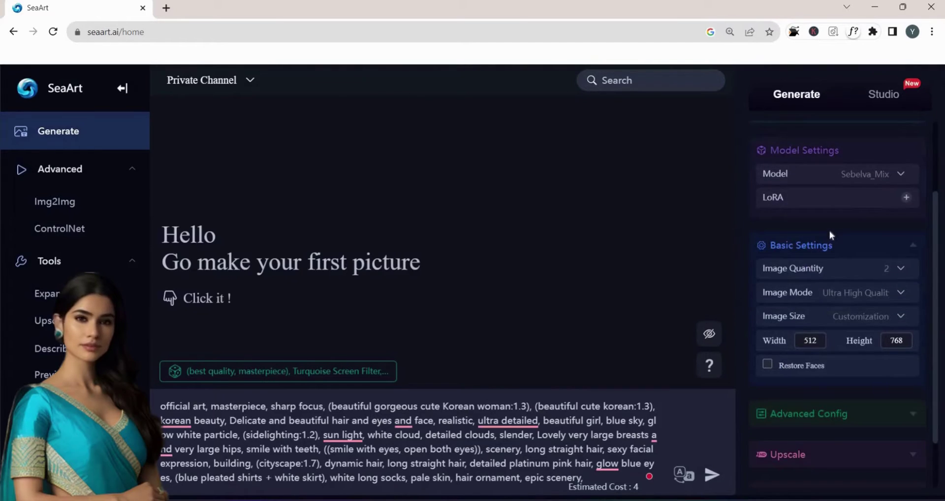
{"action": "scroll", "coordinate": [829, 236], "scroll_direction": "up", "scroll_amount": 2}
{"action": "scroll", "coordinate": [854, 246], "scroll_direction": "down", "scroll_amount": 3}
{"action": "scroll", "coordinate": [905, 348], "scroll_direction": "up", "scroll_amount": 2}
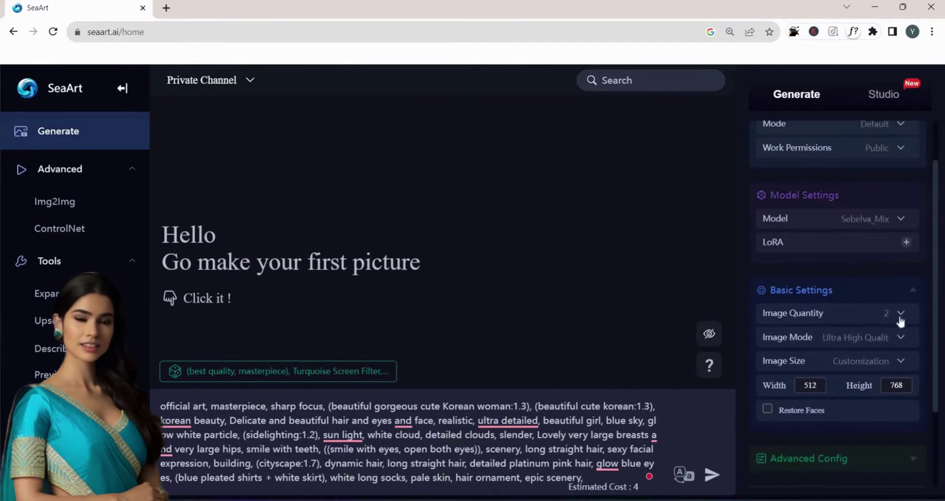
{"action": "left_click", "coordinate": [770, 309]}
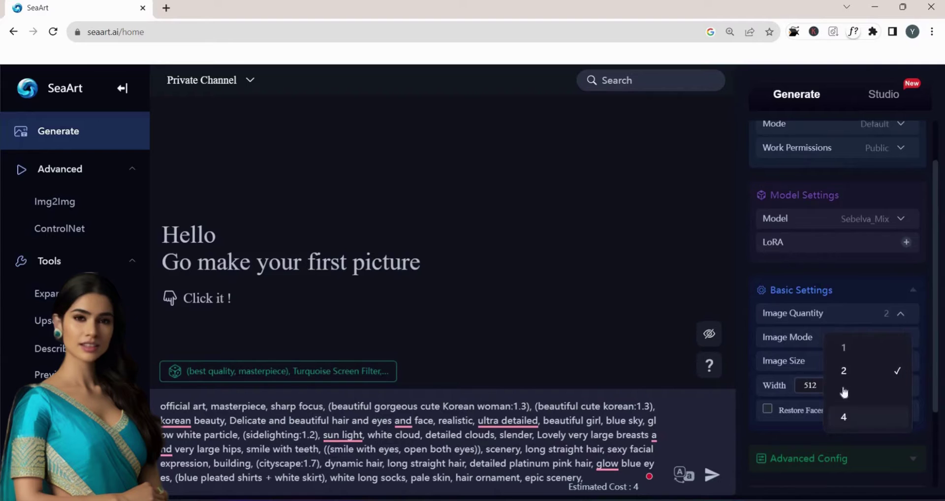
{"action": "left_click", "coordinate": [852, 417]}
{"action": "scroll", "coordinate": [815, 217], "scroll_direction": "down", "scroll_amount": 1}
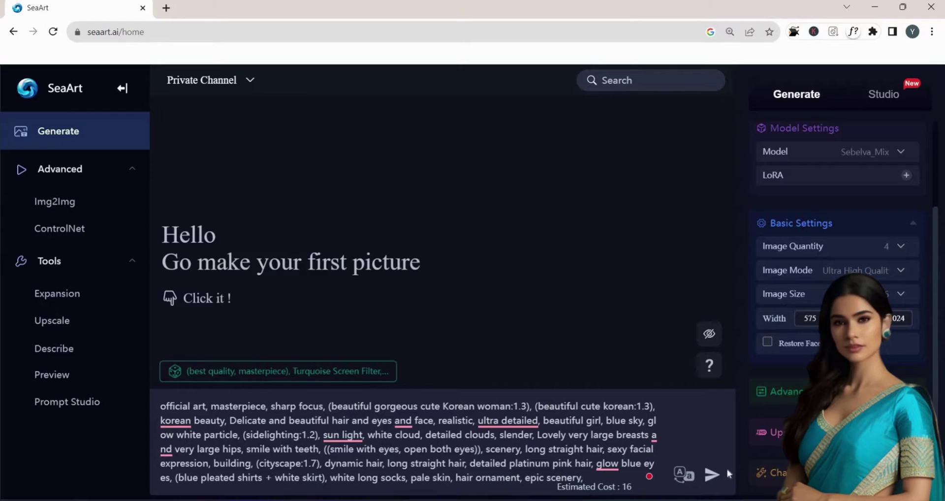
{"action": "left_click", "coordinate": [711, 475]}
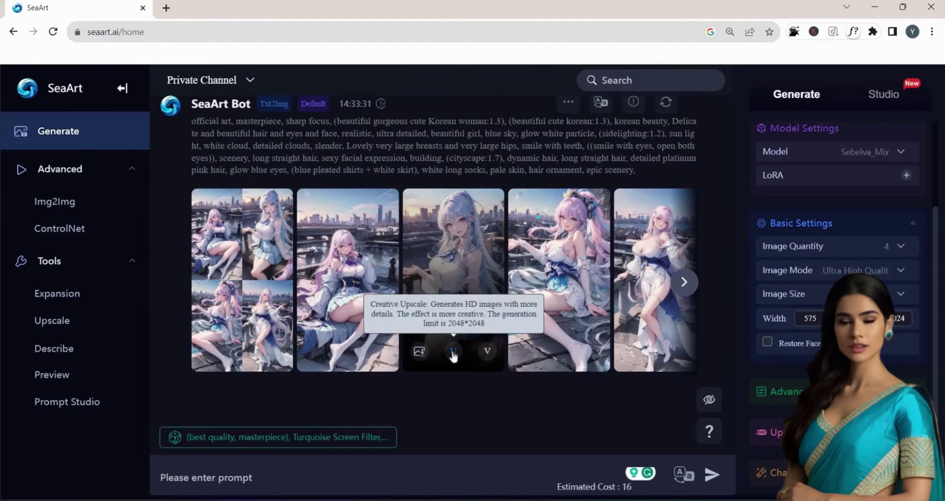
Queue a Creative Upscale of the third generated anime girl image
{"action": "left_click", "coordinate": [453, 352]}
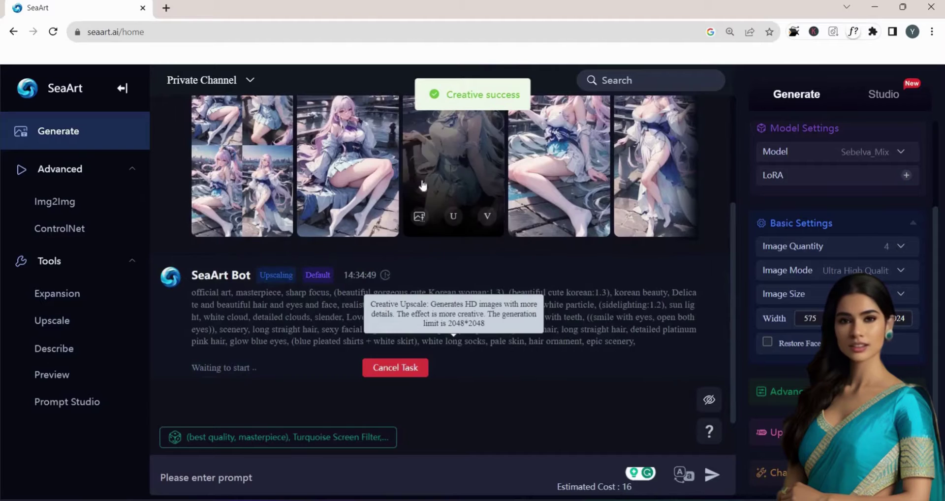
{"action": "scroll", "coordinate": [469, 333], "scroll_direction": "up", "scroll_amount": 3}
{"action": "scroll", "coordinate": [458, 320], "scroll_direction": "up", "scroll_amount": 1}
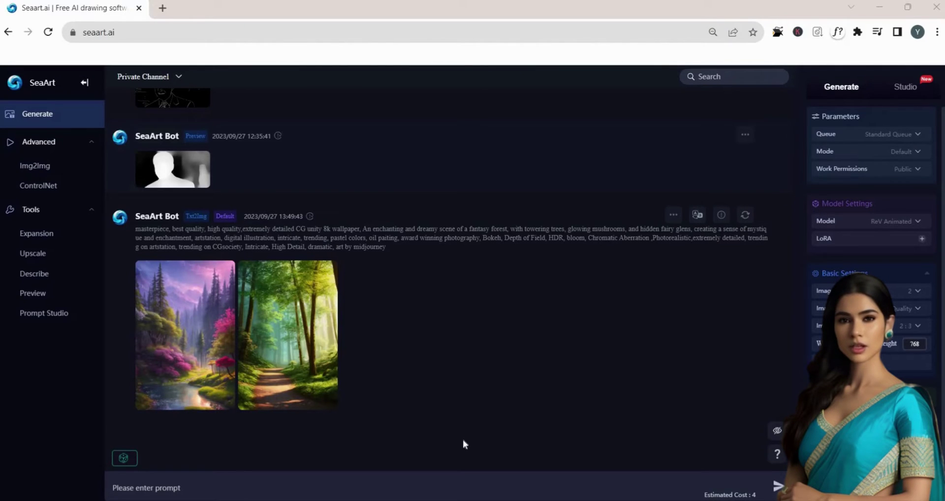
Upload the crowded-street photo into Img2Img and toggle Intelligent Analysis
{"action": "left_click", "coordinate": [53, 165]}
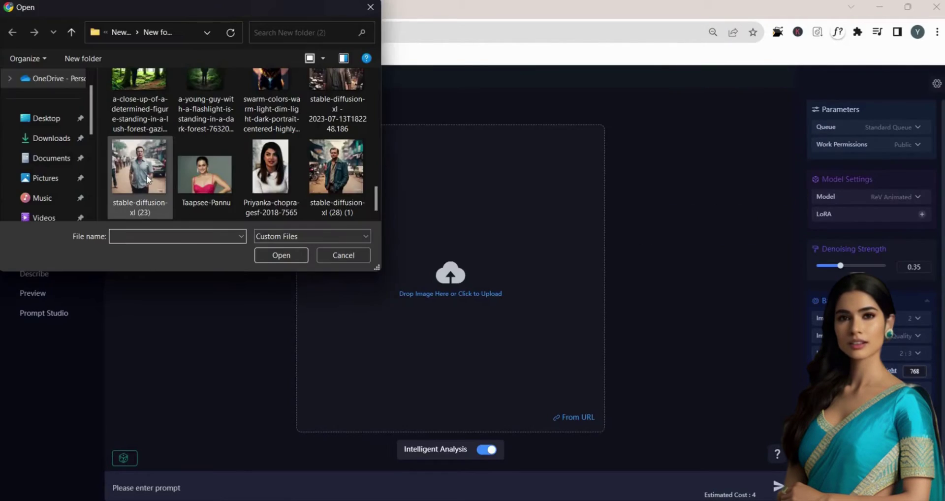
{"action": "left_click", "coordinate": [140, 175]}
{"action": "left_click", "coordinate": [288, 255]}
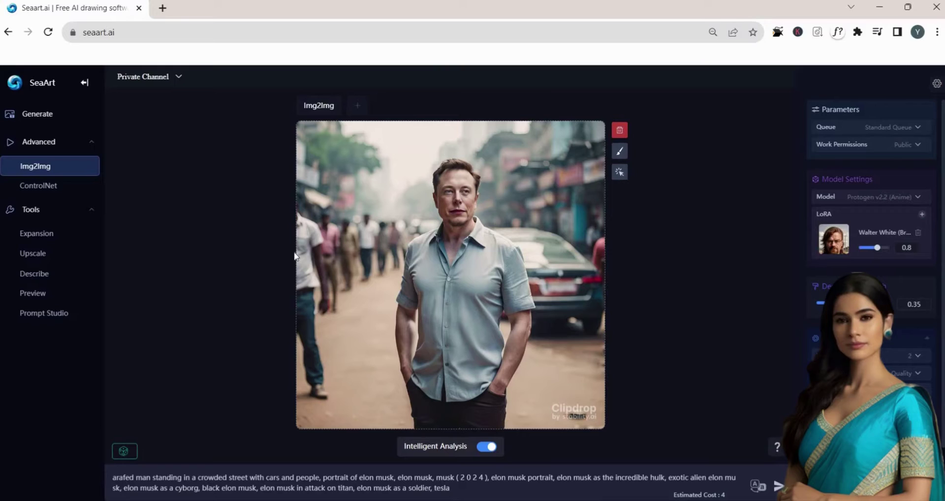
{"action": "left_click", "coordinate": [485, 447]}
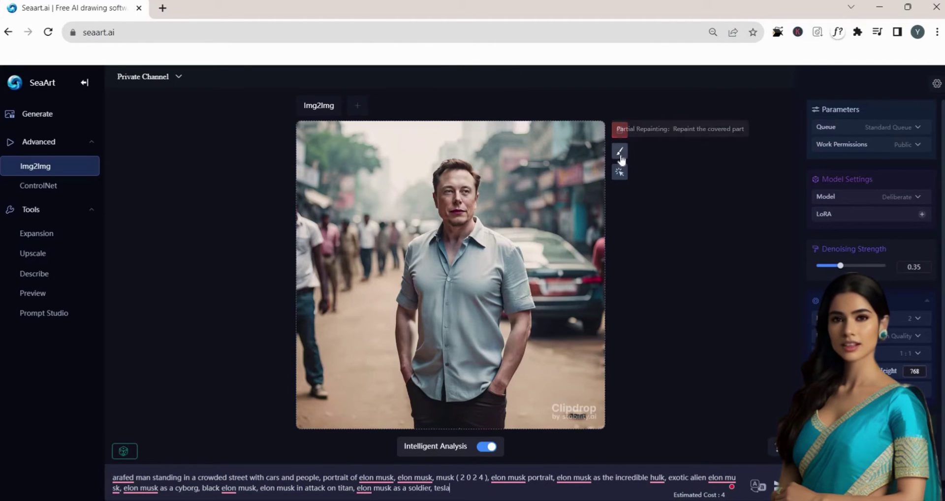
Mask the upper-right street area for partial repainting and erase unwanted mask parts
{"action": "left_click", "coordinate": [620, 172]}
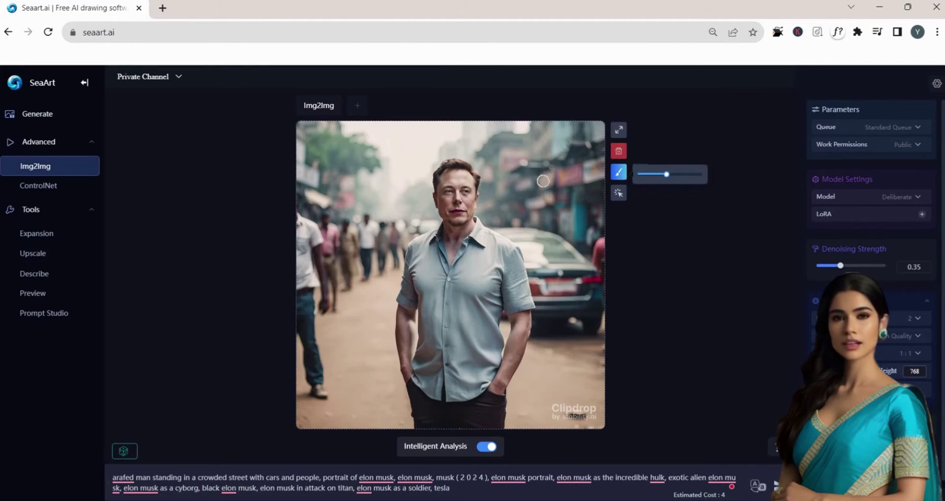
{"action": "mouse_move", "coordinate": [528, 149]}
{"action": "left_mouse_down"}
{"action": "mouse_move", "coordinate": [566, 197]}
{"action": "mouse_move", "coordinate": [558, 185]}
{"action": "mouse_move", "coordinate": [596, 266]}
{"action": "mouse_move", "coordinate": [585, 215]}
{"action": "left_mouse_up"}
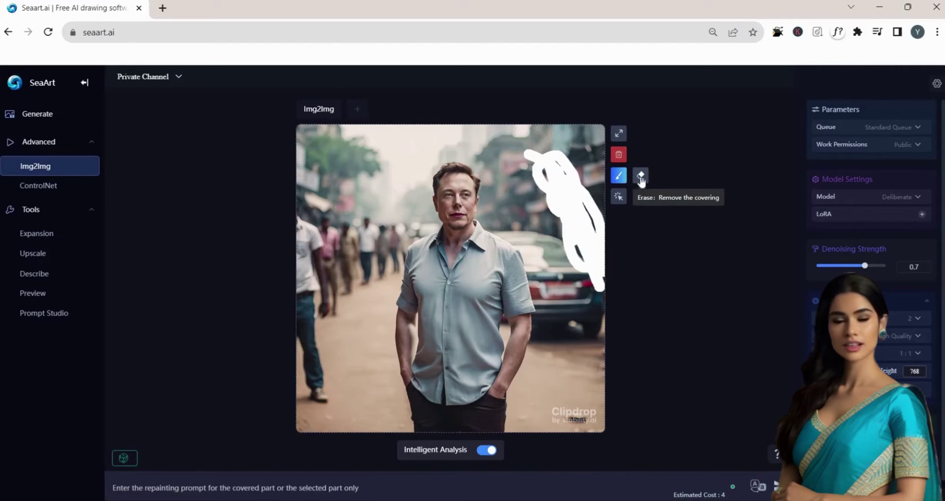
{"action": "left_click", "coordinate": [640, 176]}
{"action": "mouse_move", "coordinate": [549, 201]}
{"action": "left_mouse_down"}
{"action": "mouse_move", "coordinate": [541, 177]}
{"action": "mouse_move", "coordinate": [545, 189]}
{"action": "left_mouse_up"}
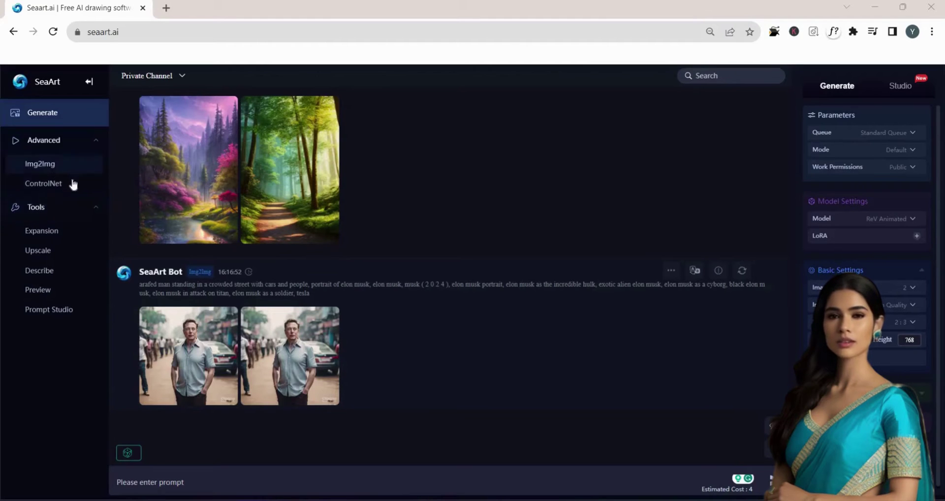
Open ControlNet from the Advanced sidebar section to show its control types
{"action": "left_click", "coordinate": [51, 184]}
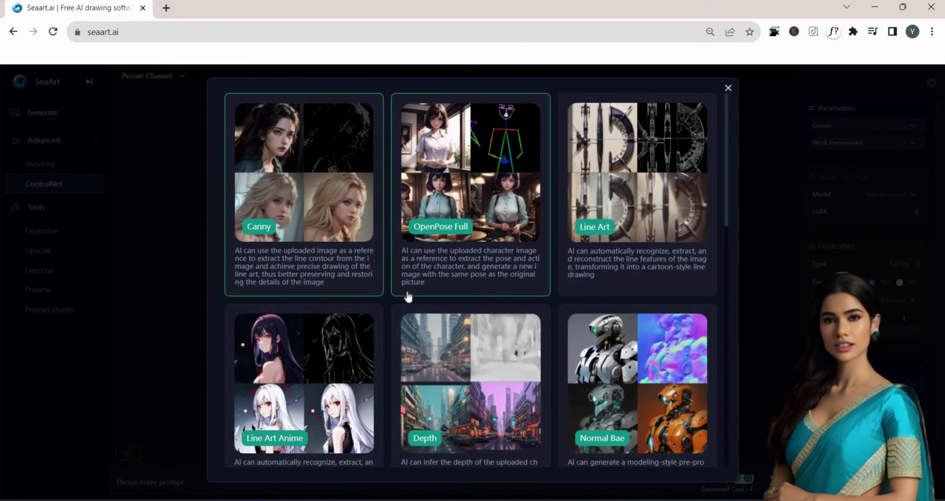
Close the ControlNet type gallery, keeping Canny as the type
{"action": "left_click", "coordinate": [360, 239]}
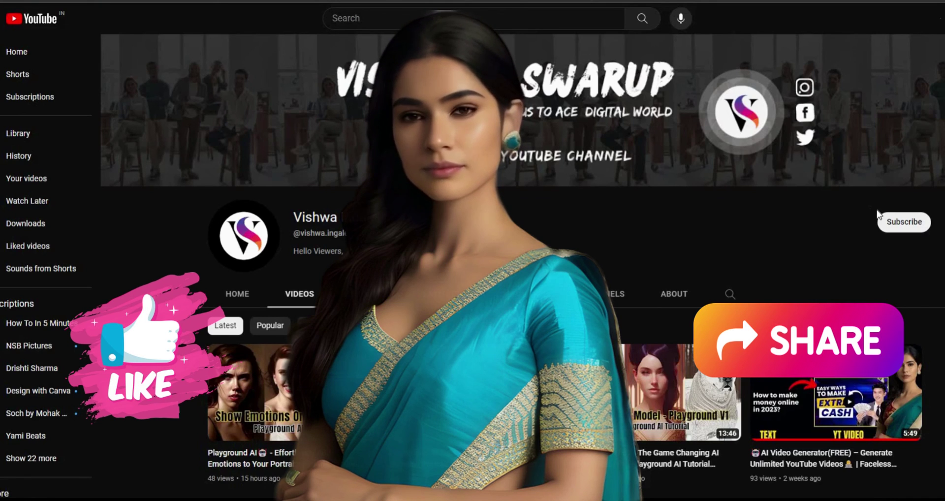
Subscribe to the YouTube channel and scroll further down its Videos tab
{"action": "left_click", "coordinate": [903, 224]}
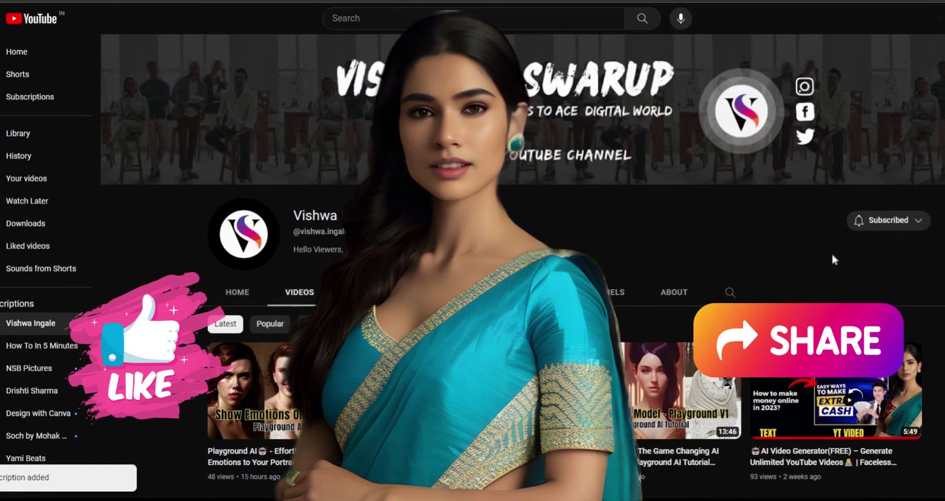
{"action": "scroll", "coordinate": [832, 256], "scroll_direction": "down", "scroll_amount": 10}
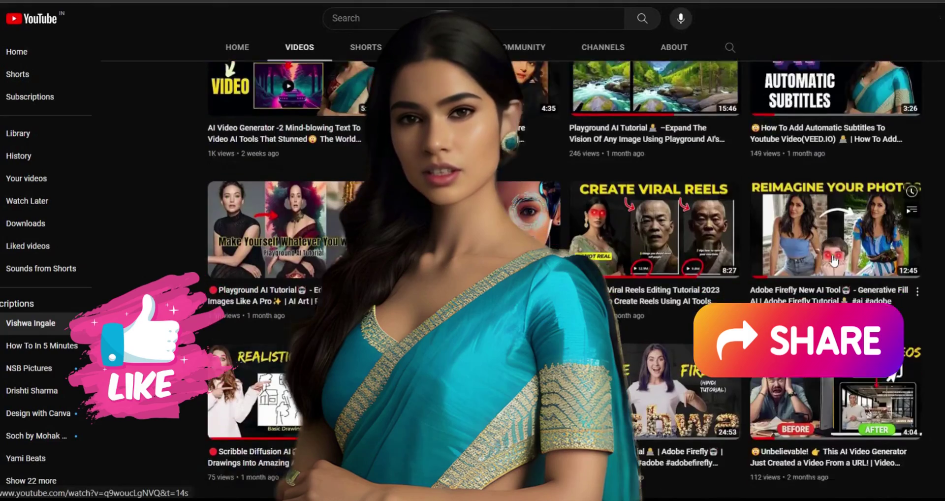